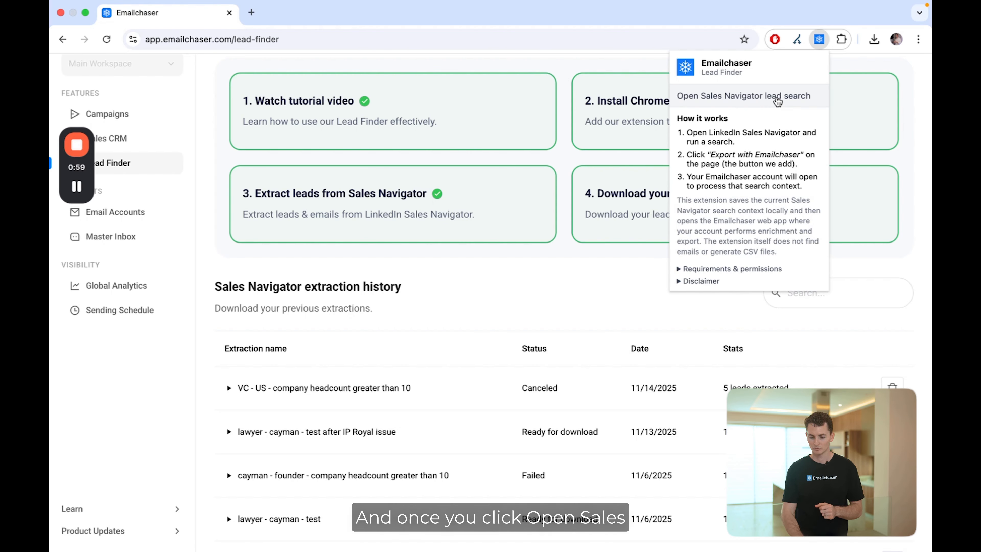
- Open the Sales Navigator lead search and filter the current job title by Founder and Chief Executive Officer
left_click(749, 103)
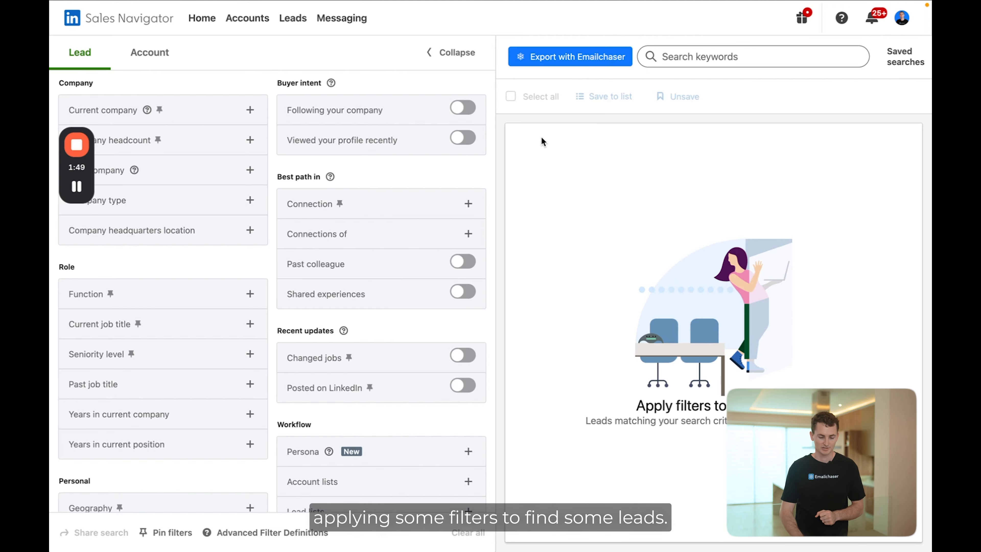
scroll(87, 315, "down", 3)
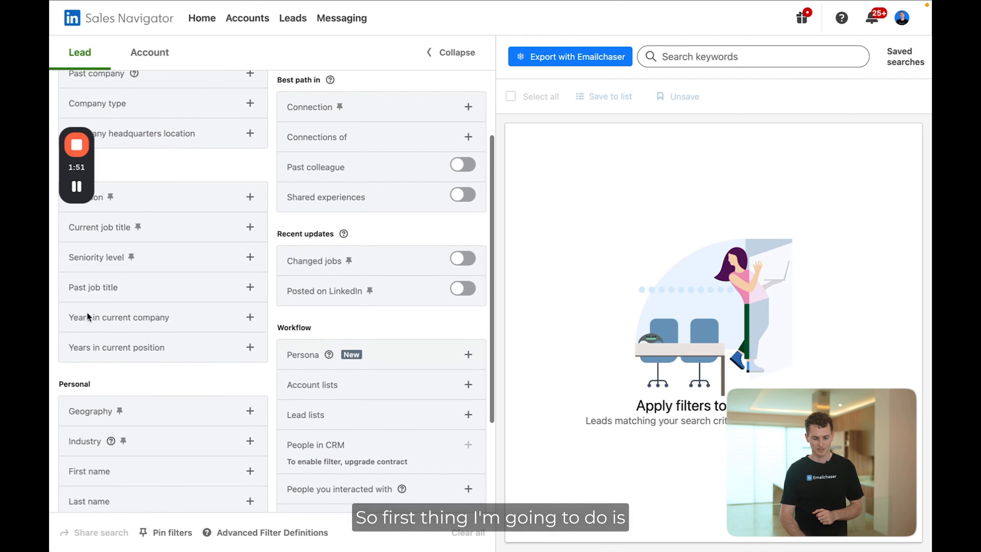
scroll(87, 312, "up", 3)
left_click(181, 325)
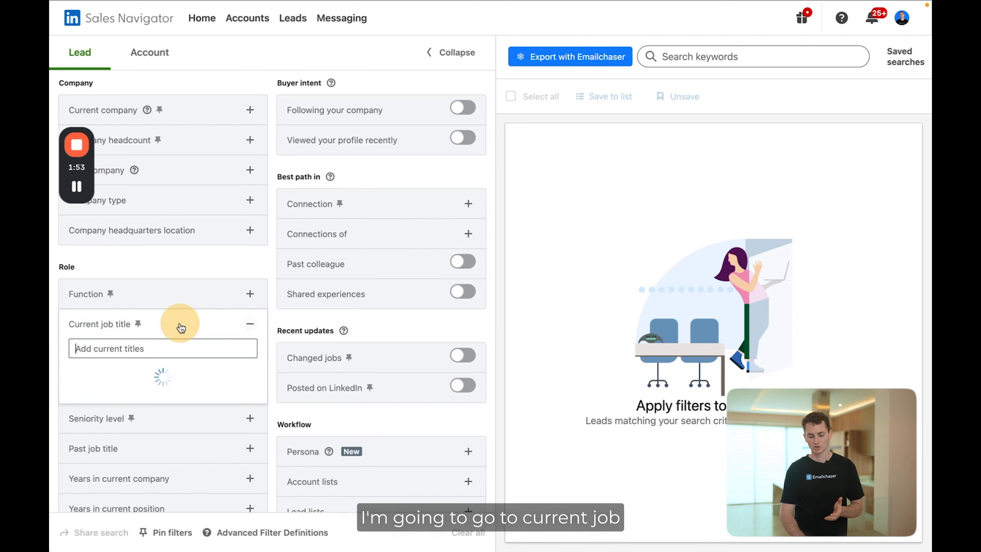
type("found")
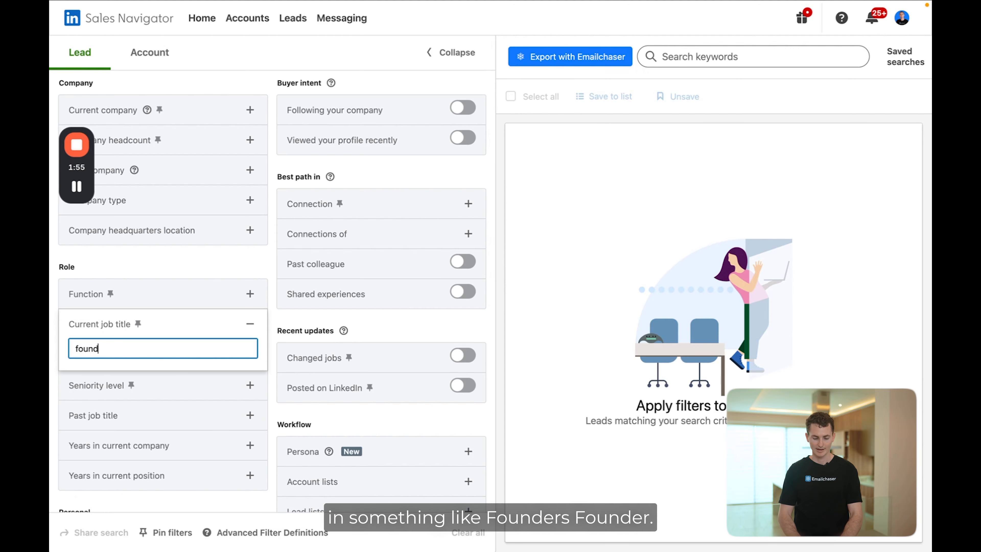
left_click(194, 382)
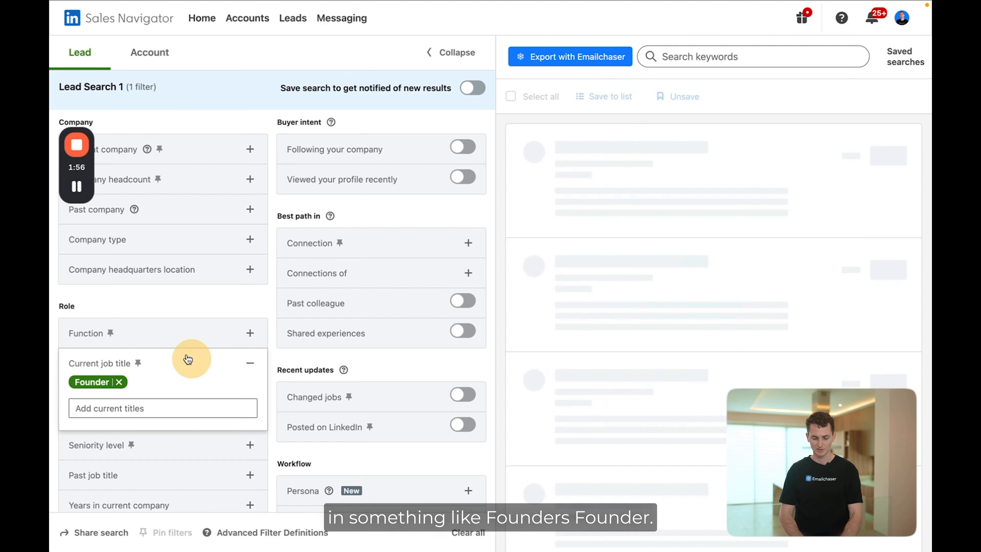
left_click(160, 410)
type("ceo")
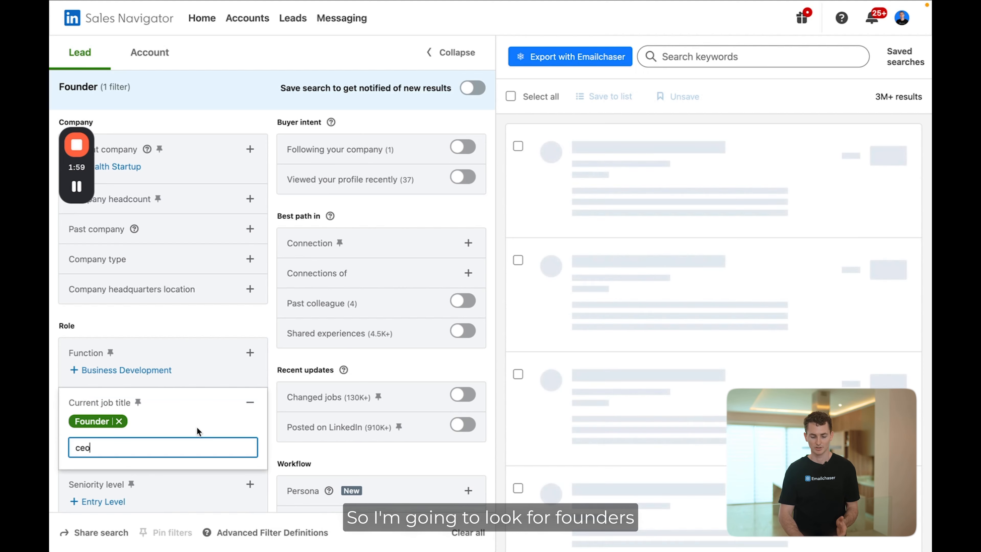
left_click(207, 476)
left_click(253, 405)
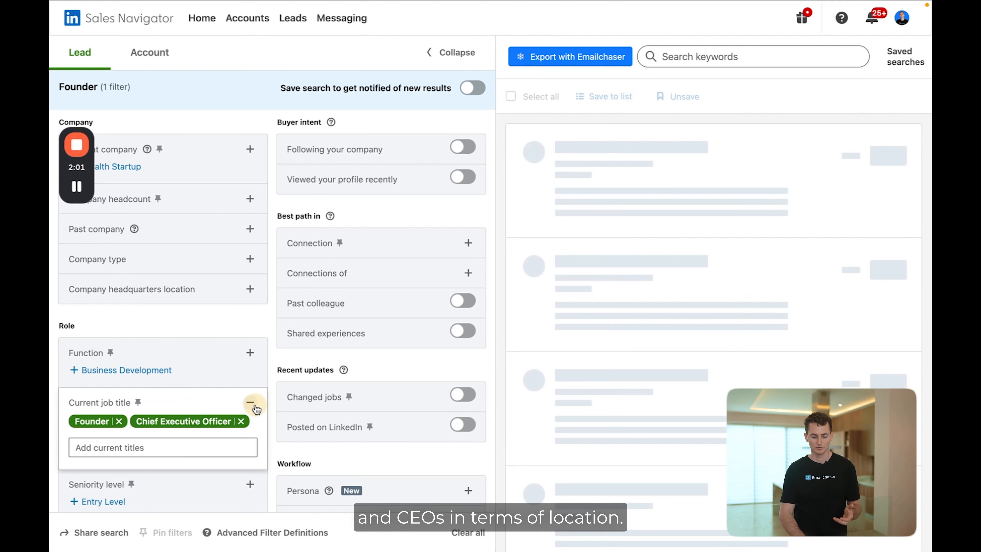
- Add United States as the geography filter for the lead search
scroll(214, 381, "down", 6)
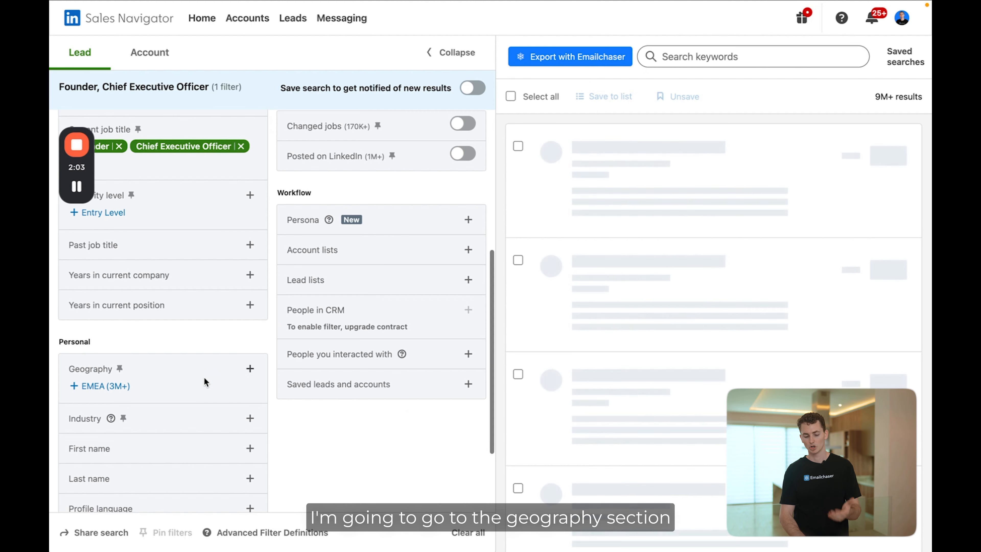
left_click(219, 372)
type("unit")
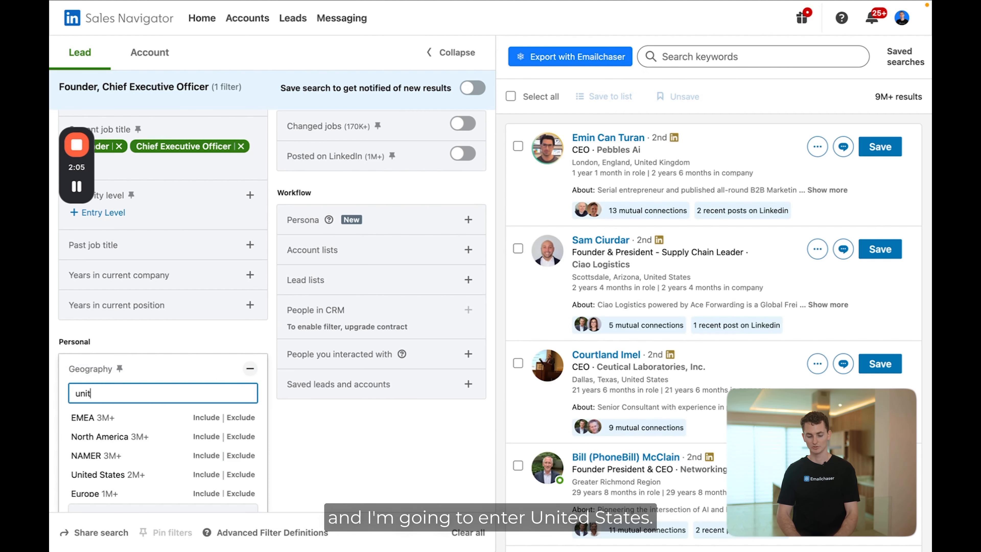
left_click(207, 417)
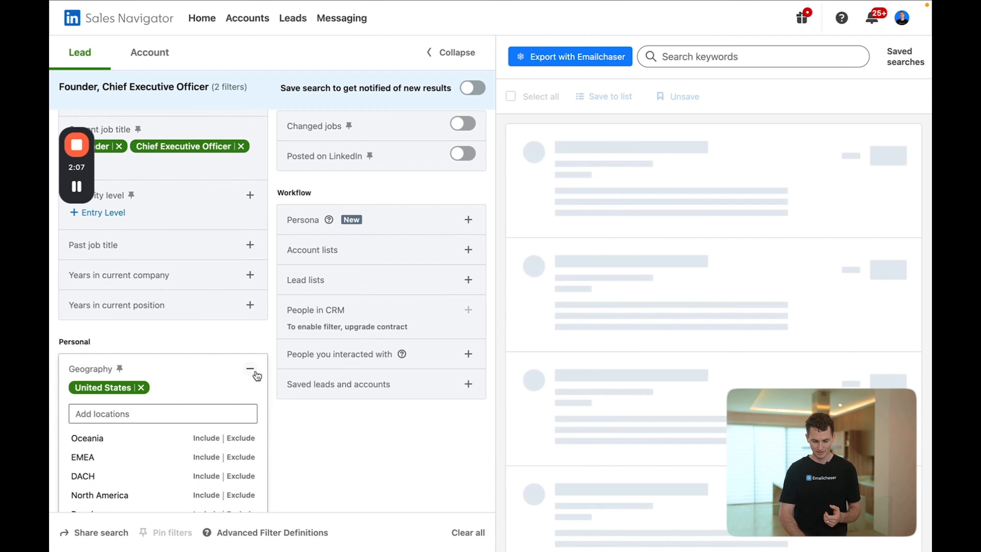
left_click(255, 372)
- Include the Venture Capital and Private Equity industry in the lead filters
scroll(171, 328, "up", 1)
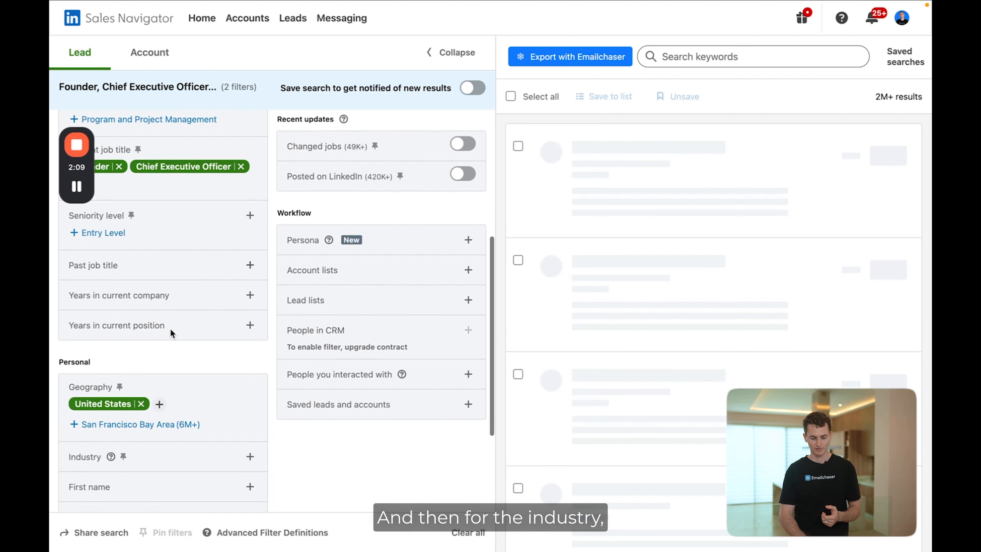
scroll(170, 329, "down", 3)
left_click(190, 401)
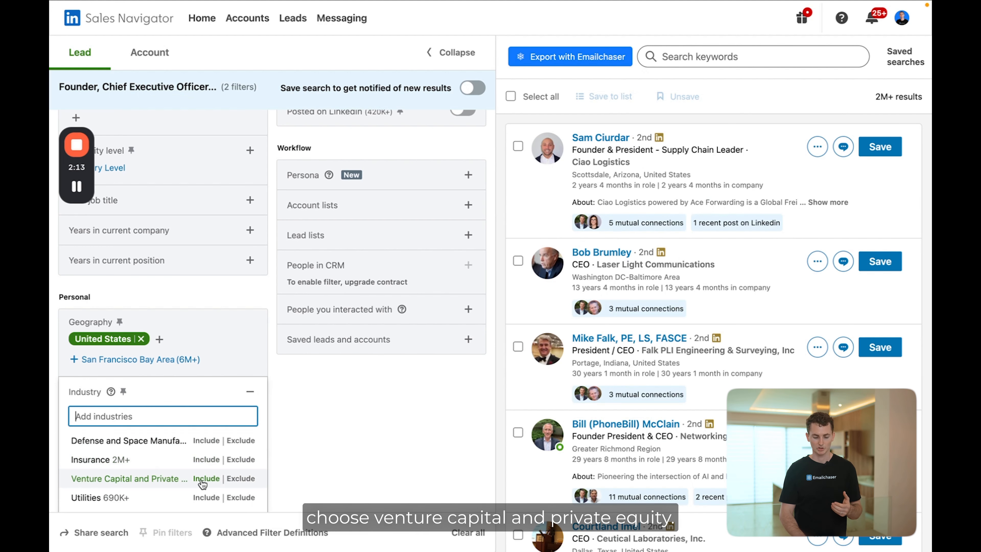
left_click(201, 479)
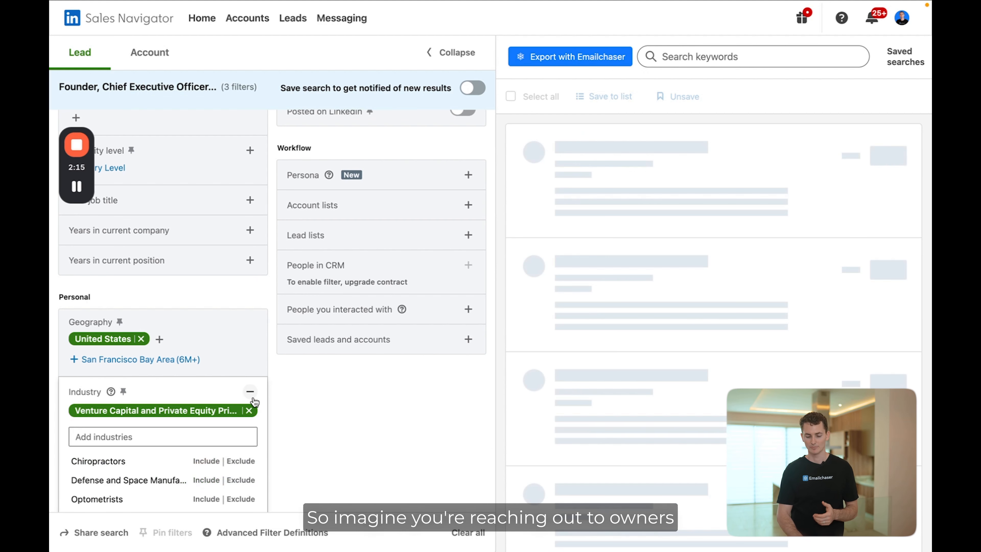
left_click(232, 339)
- Narrow the leads to a company headcount of 11-50 and check the number of results
scroll(232, 339, "up", 5)
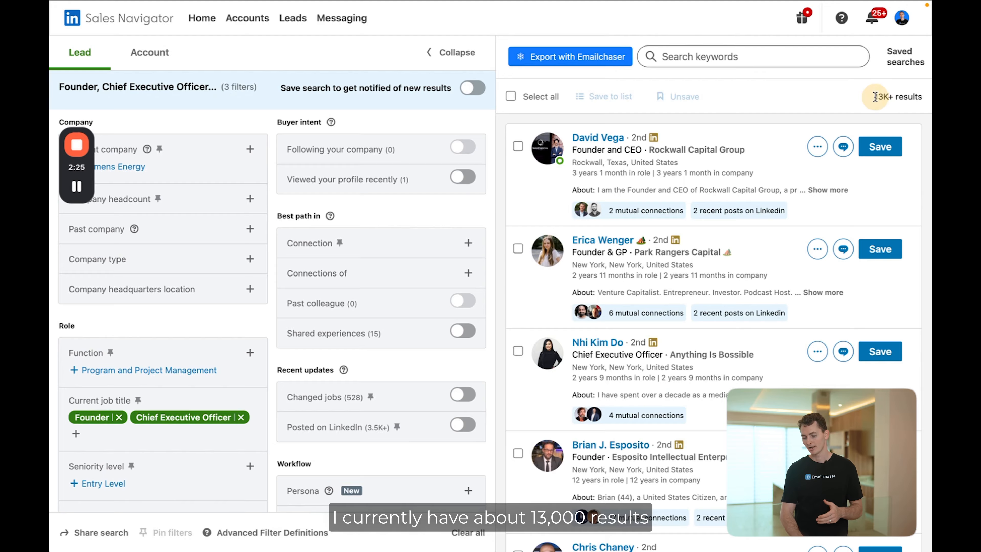
left_click_drag(873, 97, 921, 97)
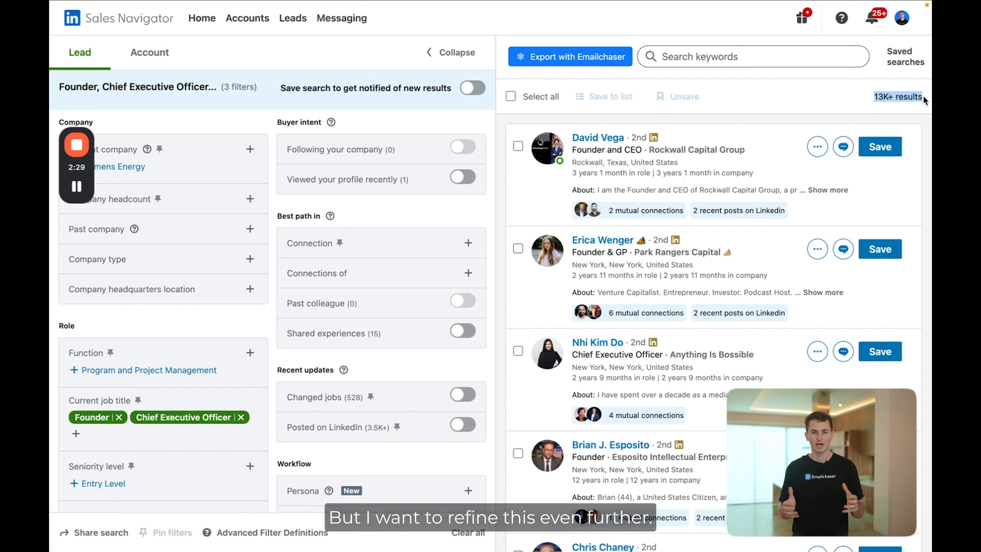
left_click(822, 94)
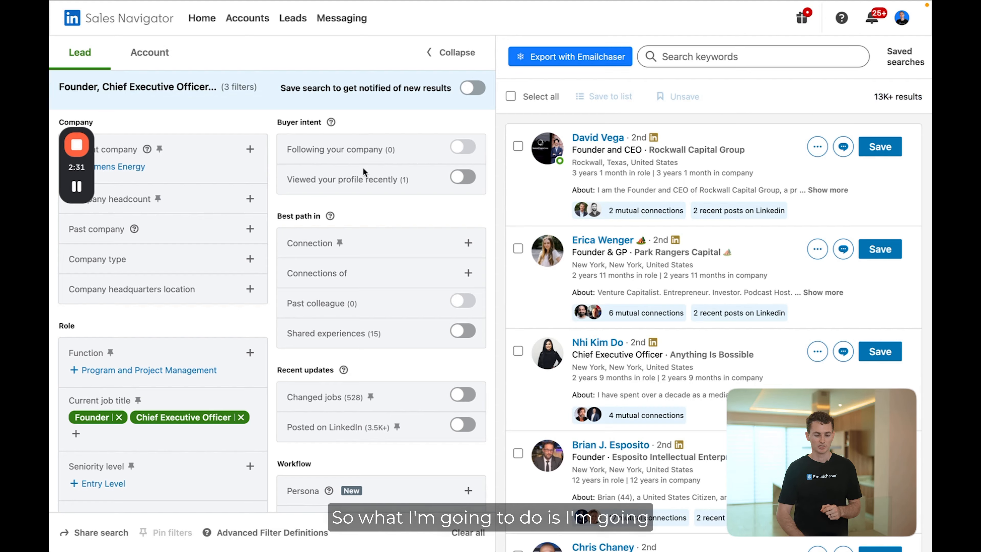
left_click(193, 200)
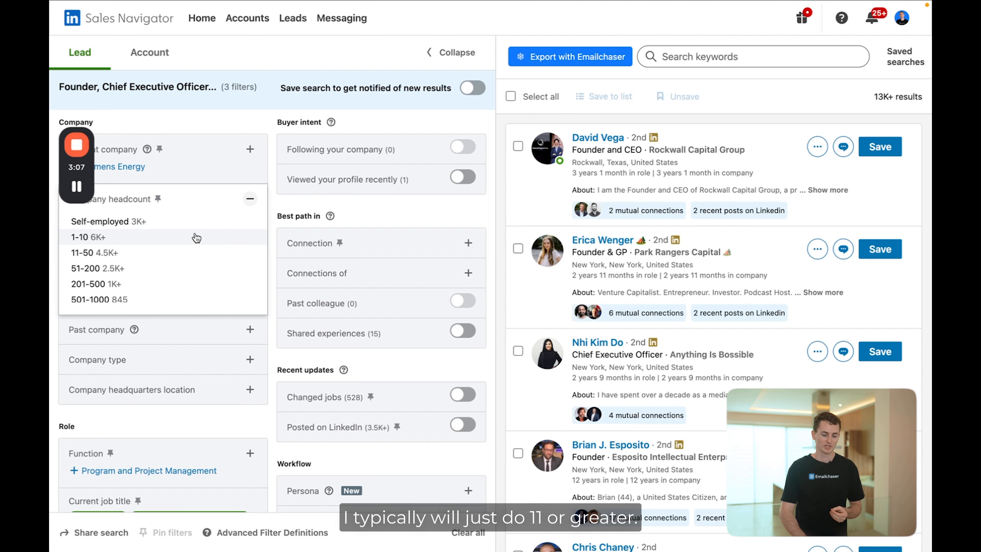
left_click(134, 256)
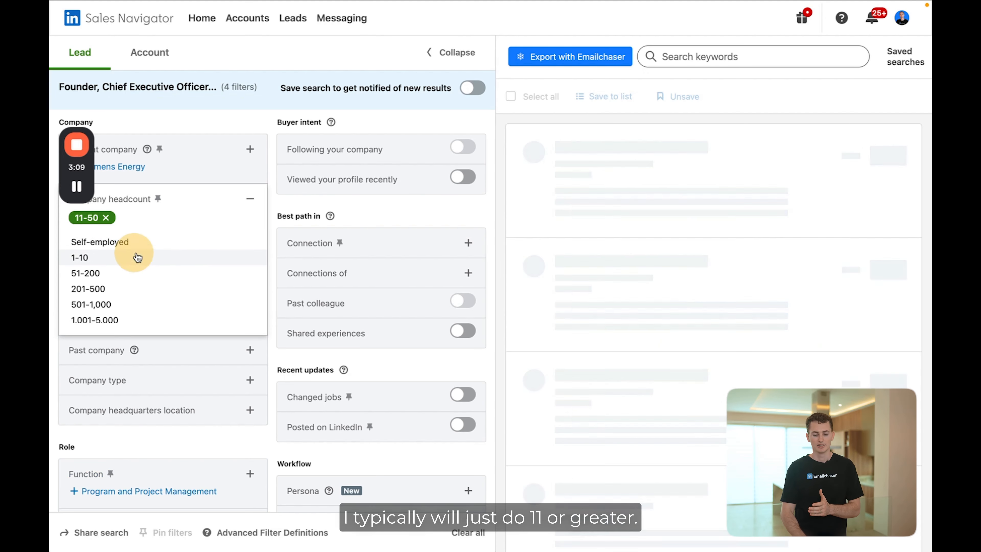
left_click(256, 200)
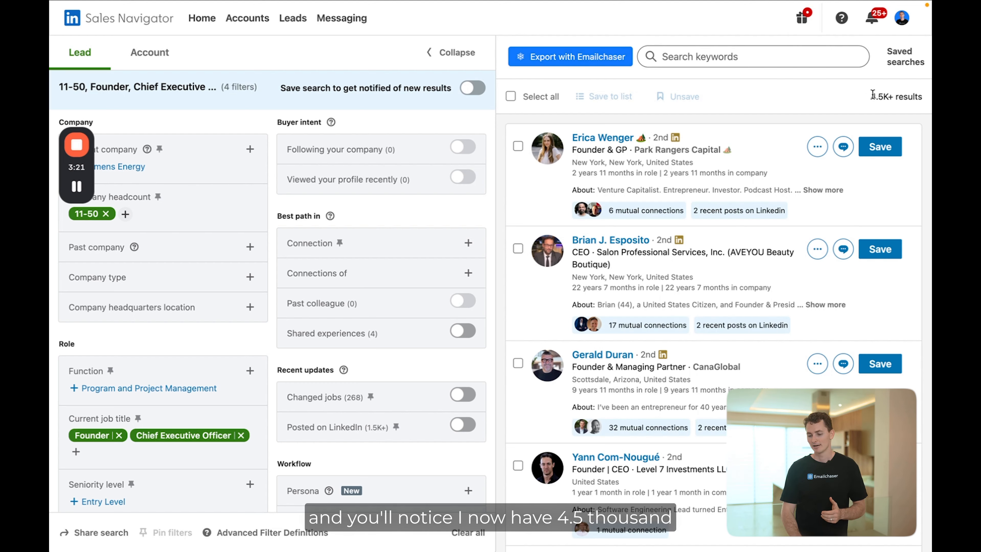
left_click_drag(874, 96, 913, 97)
left_click(801, 97)
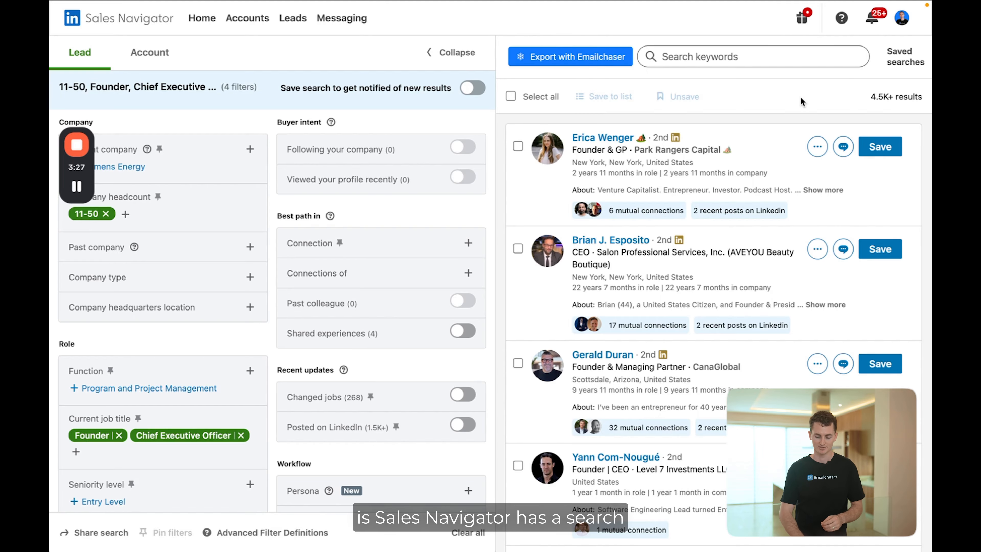
- Enter golang as a search keyword and clear it again without running the search
left_click(744, 57)
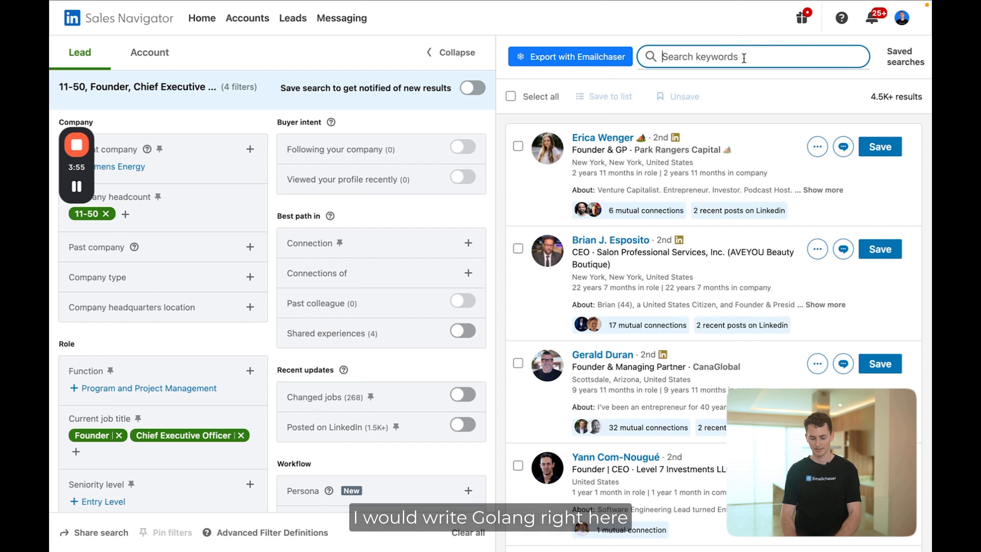
type("golang")
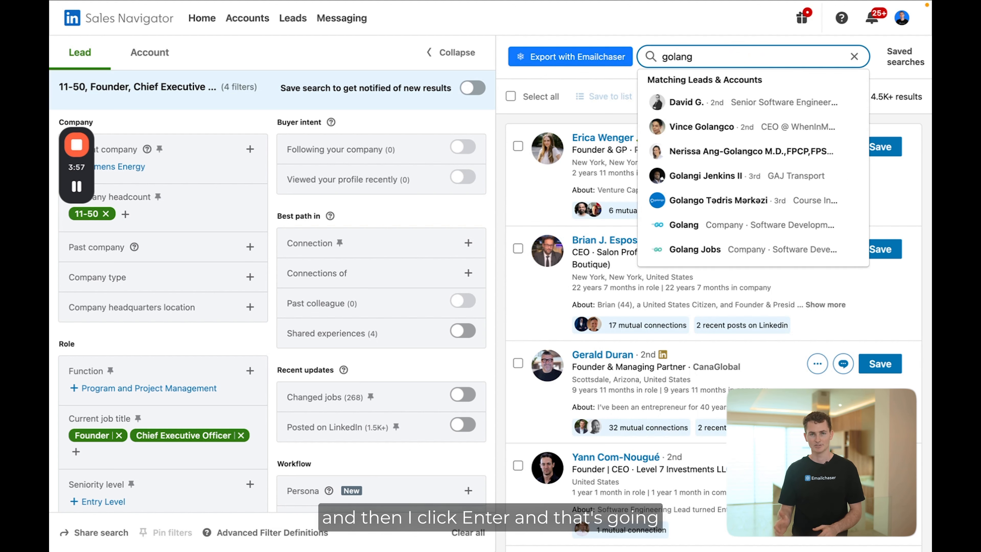
left_click(854, 57)
left_click(610, 80)
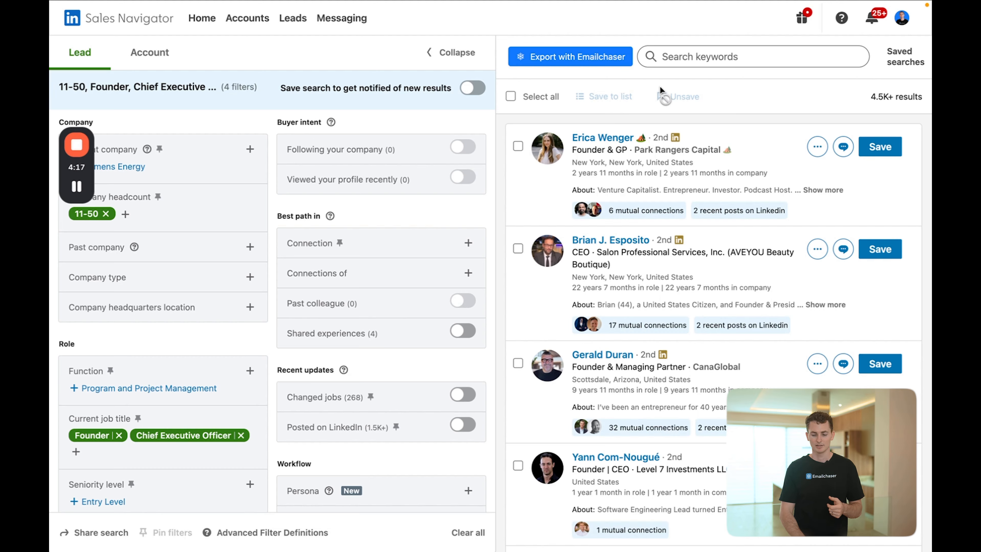
- Export the search with Emailchaser and name the extraction "VC - US - headcount greater than 10"
left_click(570, 59)
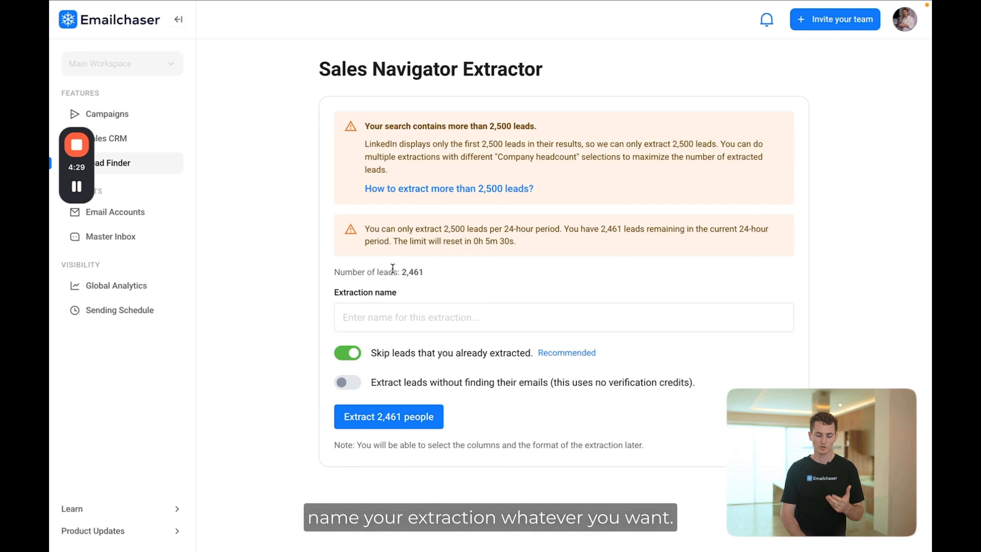
left_click(412, 325)
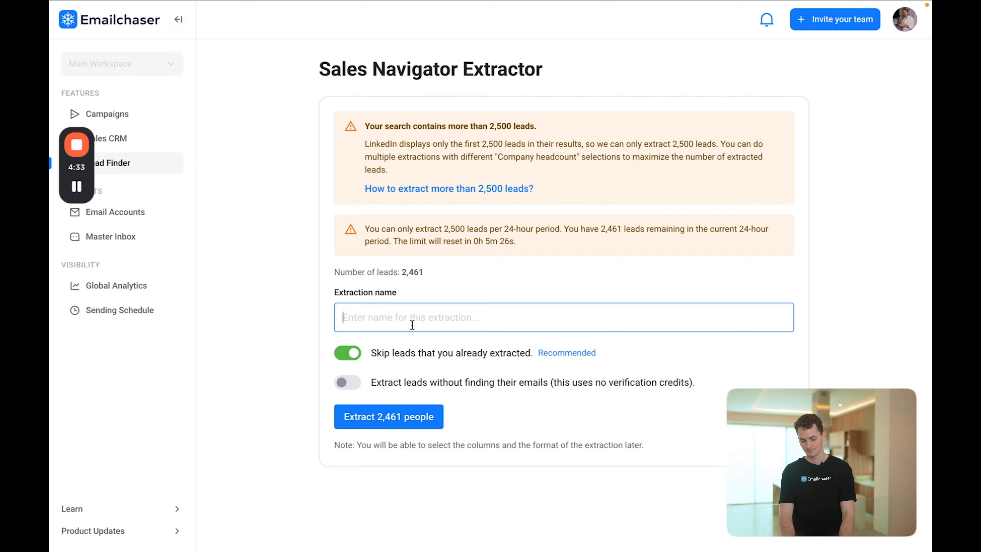
type("VC -")
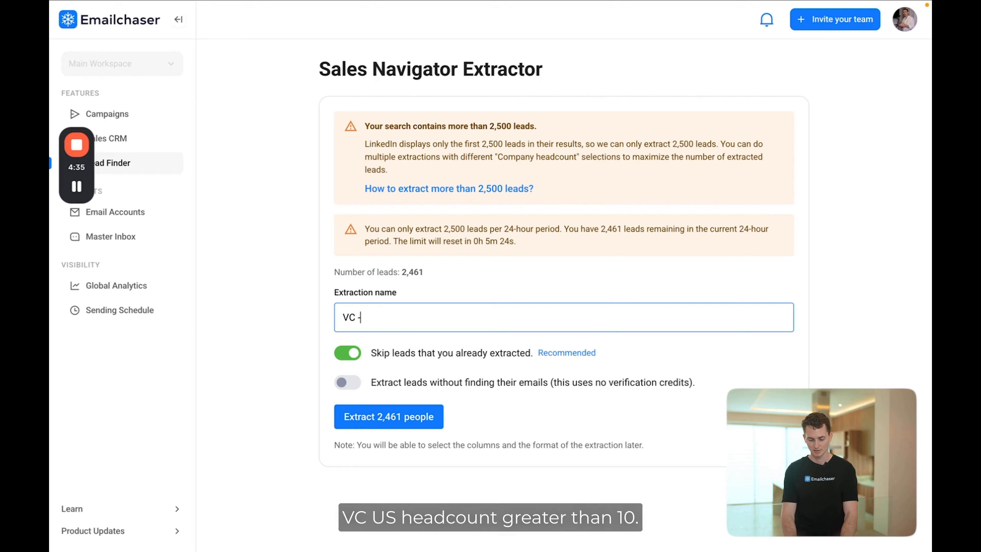
type(" US - h")
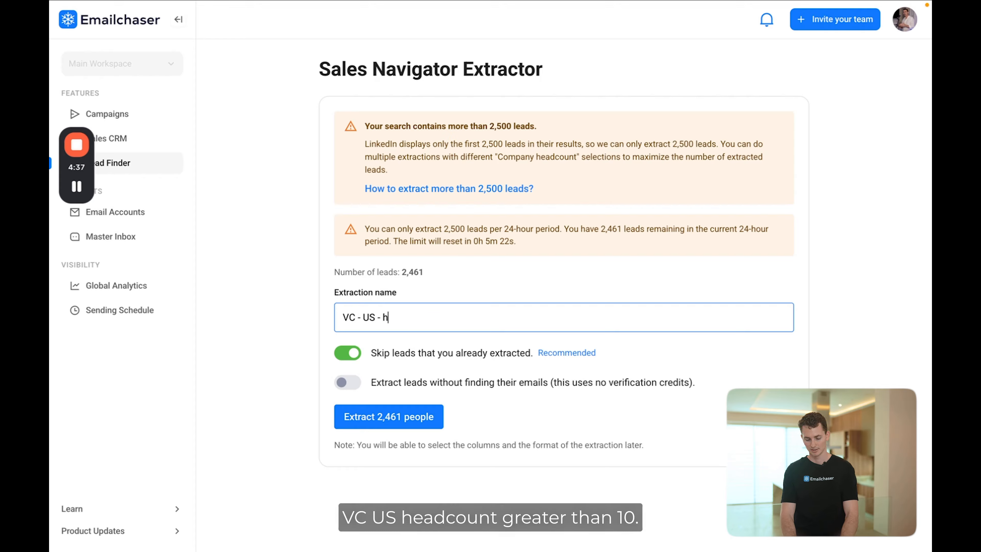
type("eadcount greater than 10")
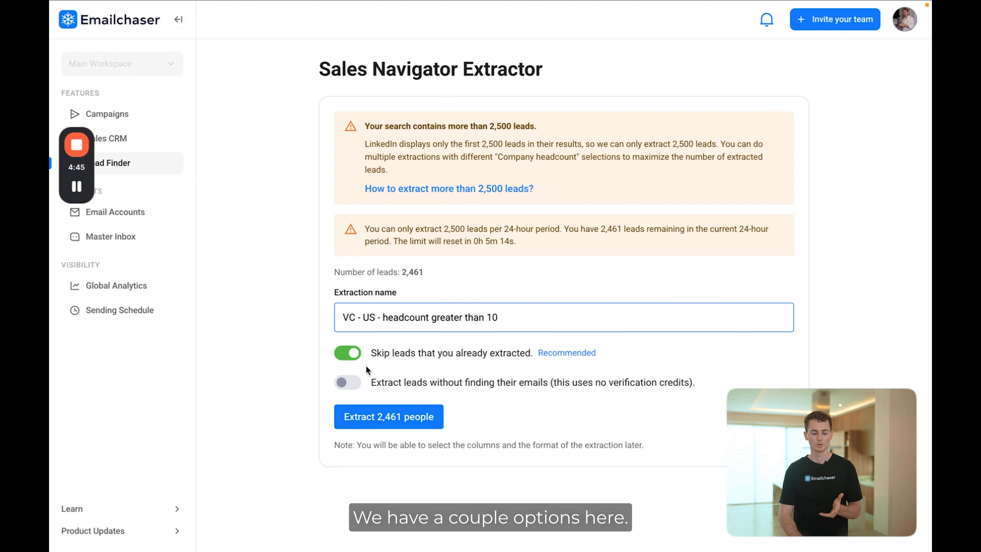
- Toggle extracting leads without finding their emails on and back off, and start the extraction
left_click(356, 386)
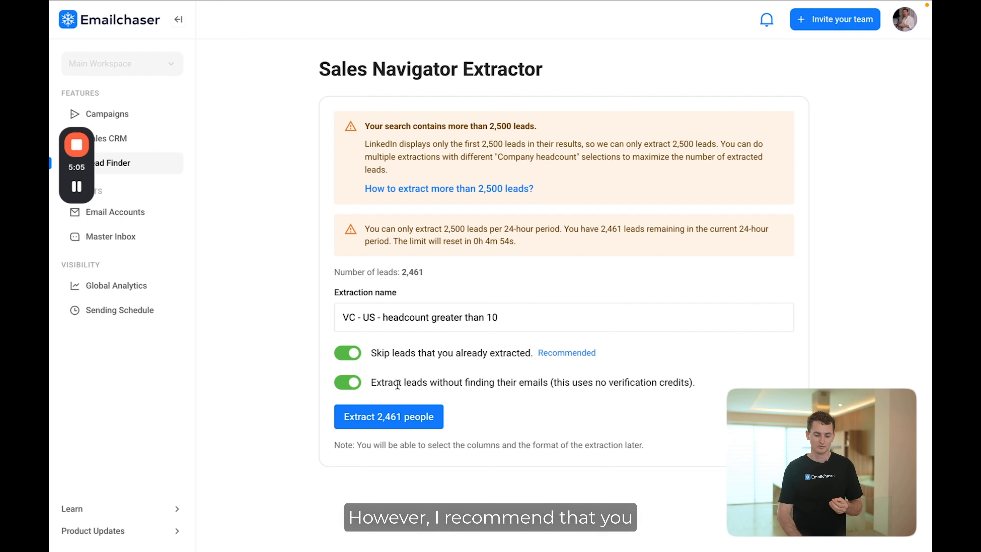
left_click(351, 387)
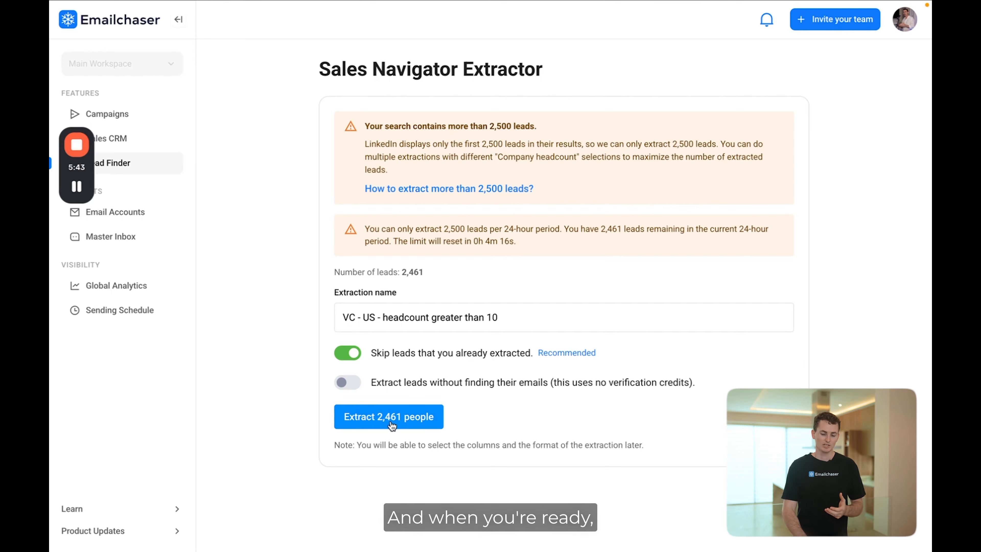
left_click(377, 417)
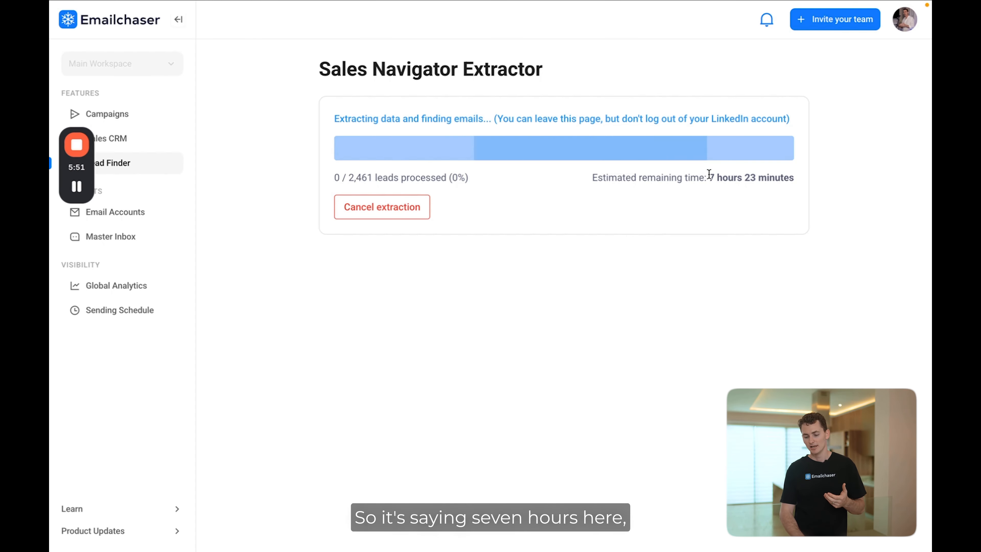
left_click_drag(710, 174, 771, 176)
left_click(635, 260)
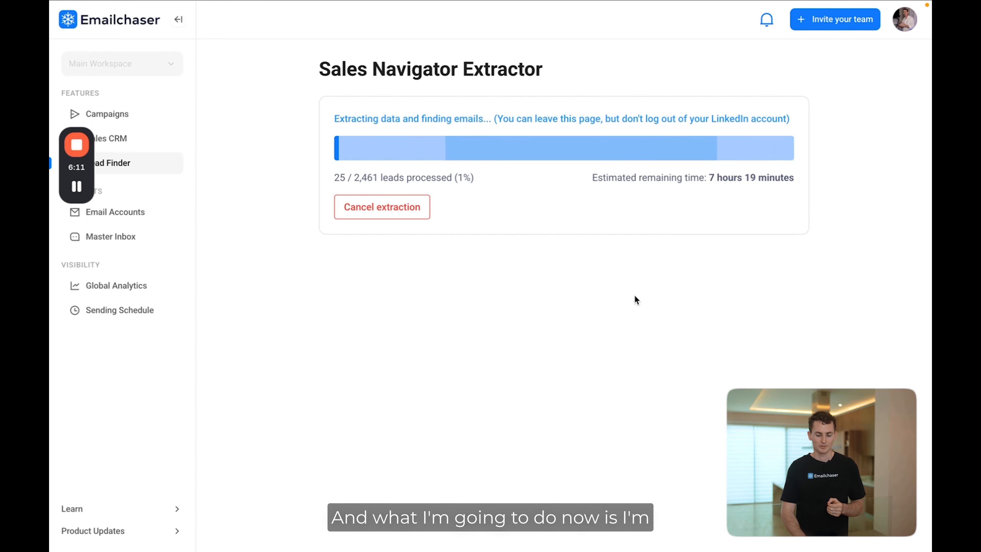
- Return to the Lead Finder page and examine the details of the "VC - US - headcount greater than 10" extraction
left_click(125, 164)
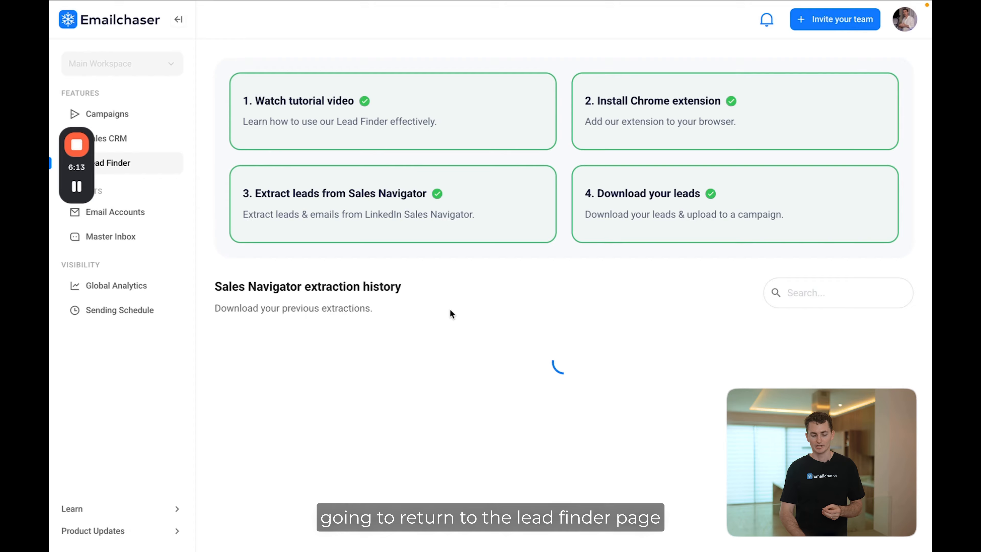
left_click(445, 396)
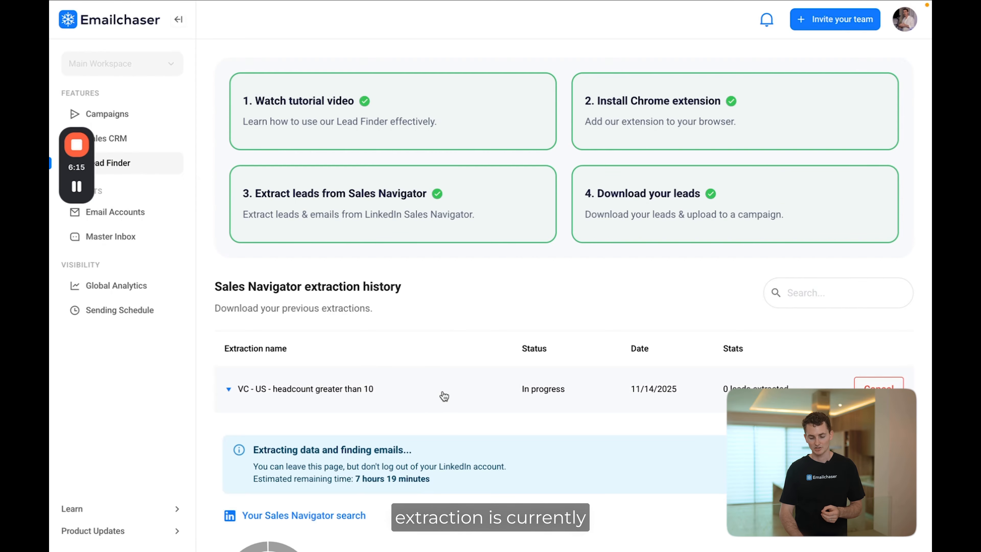
scroll(523, 443, "down", 4)
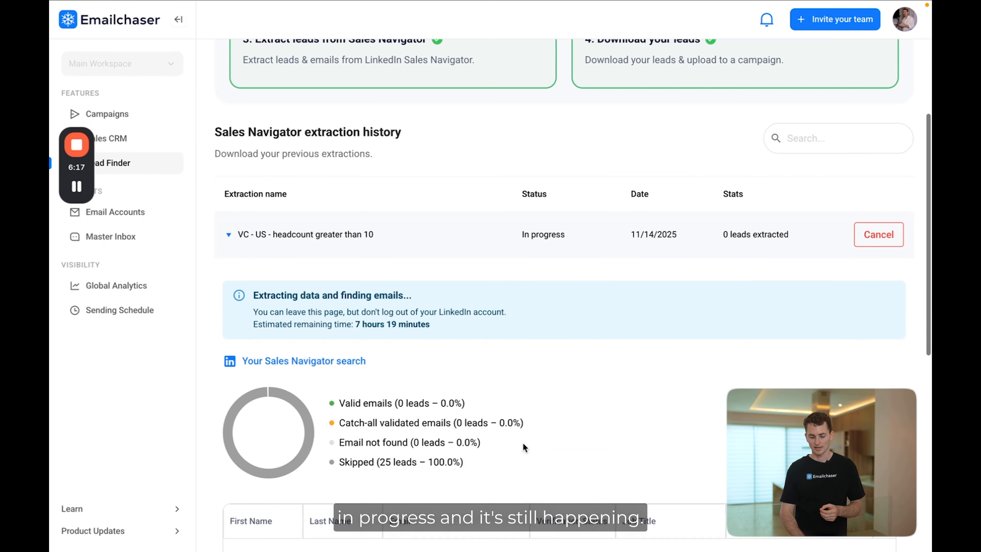
- Review the lead filter choices and column options for downloading the extraction as a .csv file, and cancel the download
scroll(522, 443, "up", 1)
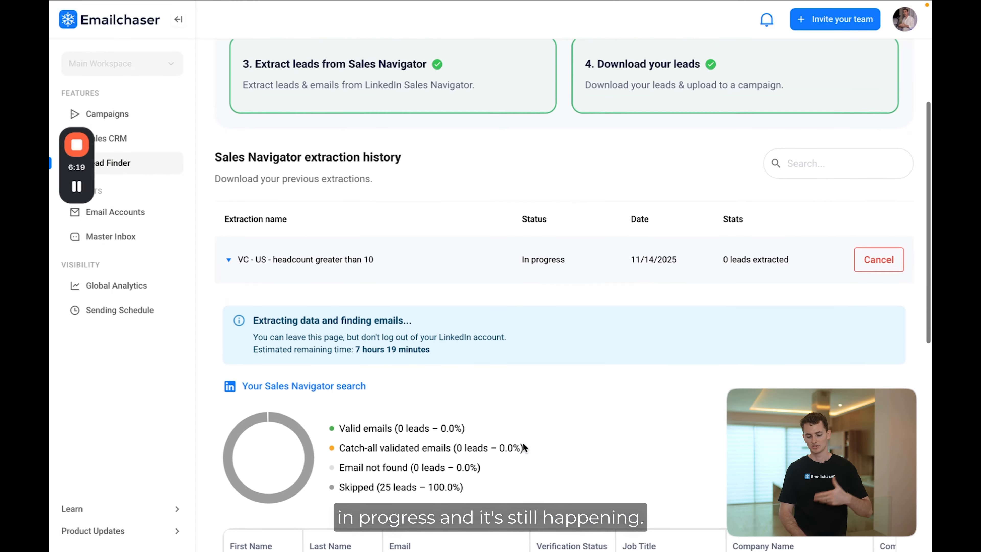
scroll(453, 453, "down", 1)
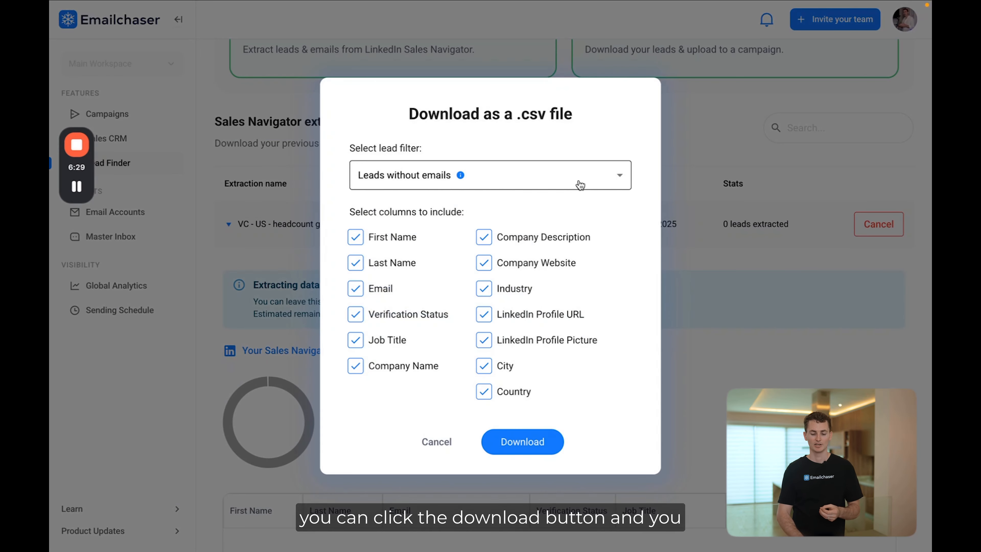
left_click(571, 181)
left_click(597, 147)
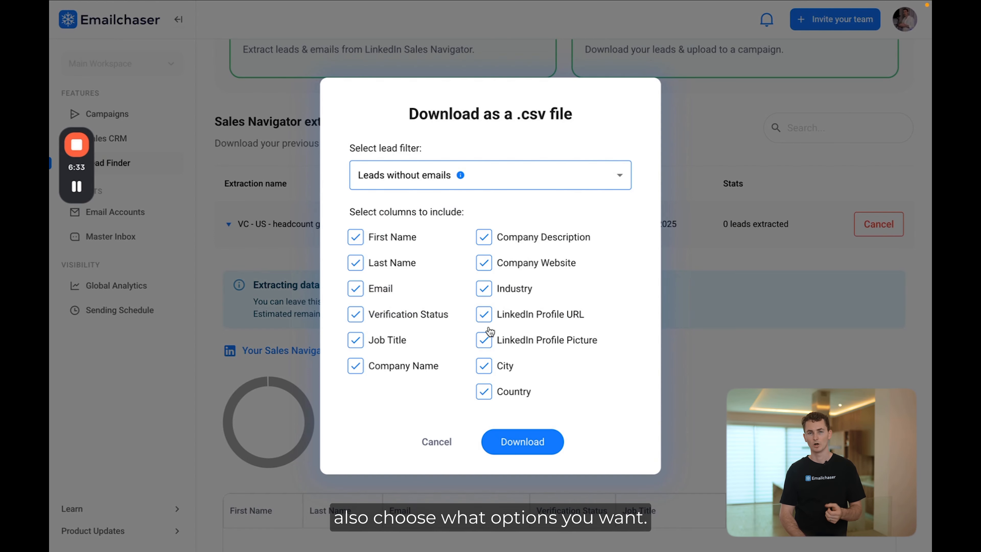
left_click(440, 448)
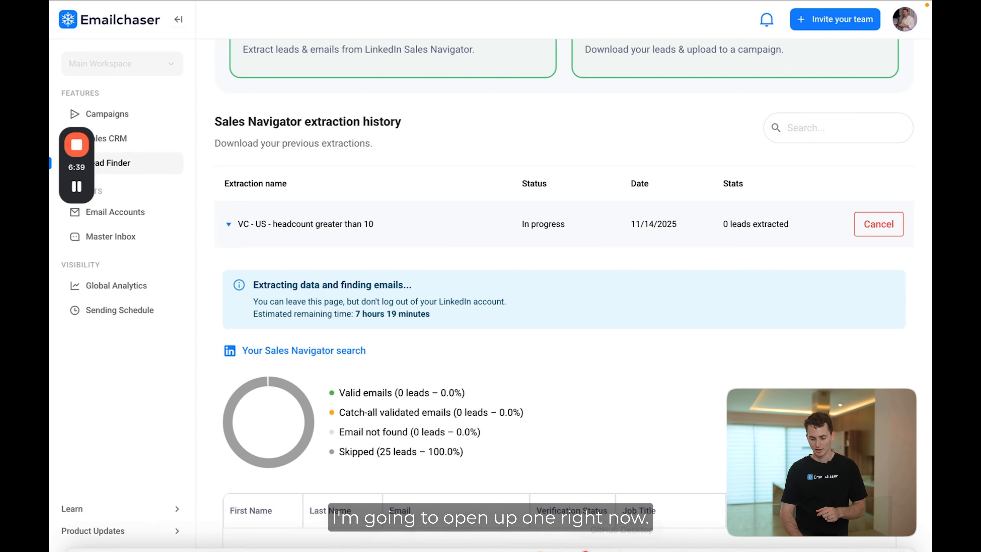
- Switch to the example lead file in Numbers, show it full screen, and examine its columns from First Name to Country
mouse_move(716, 541)
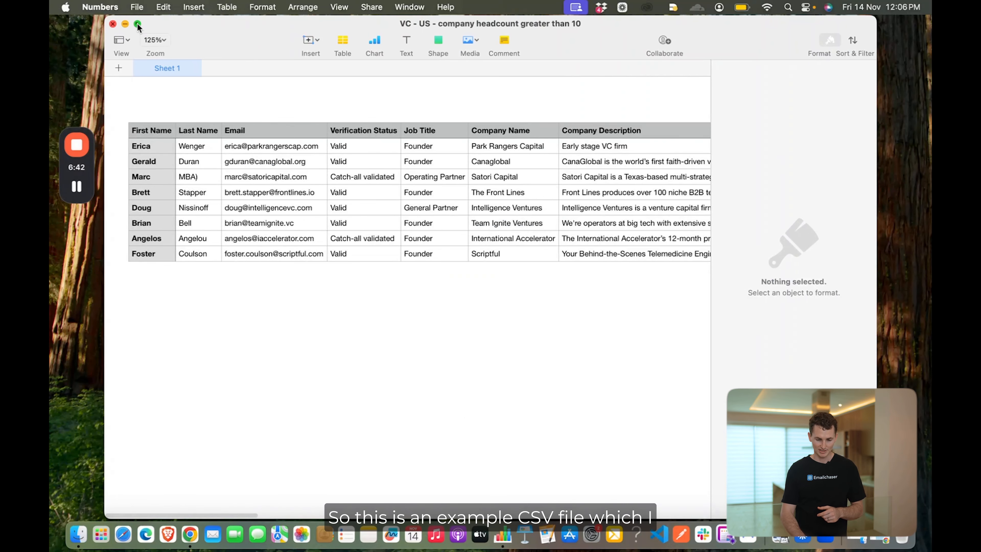
left_click(137, 24)
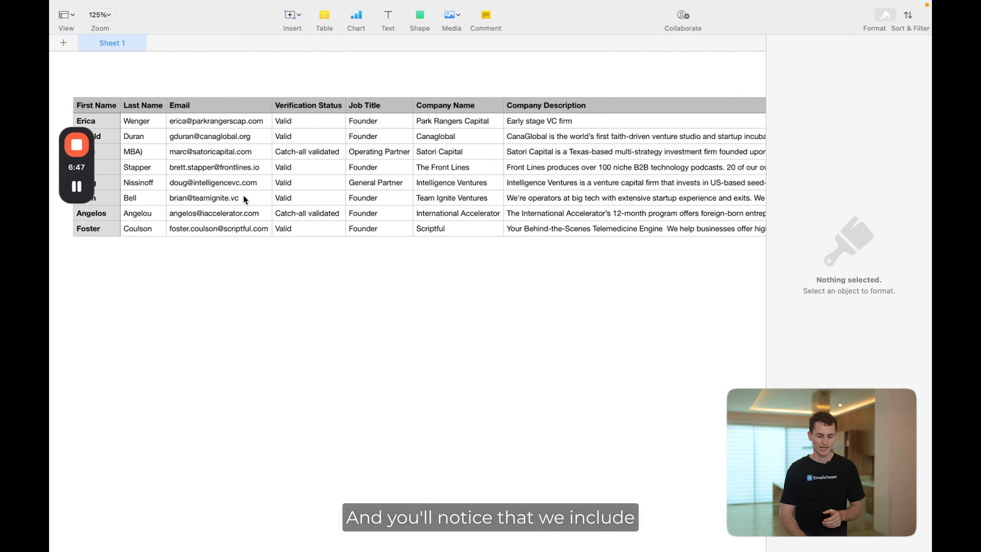
scroll(550, 185, "right", 15)
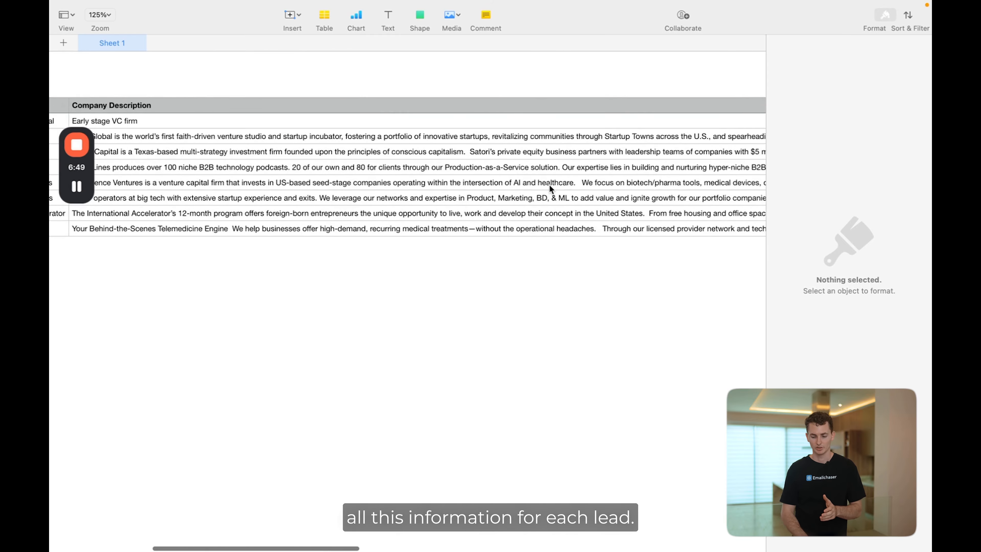
scroll(549, 185, "left", 15)
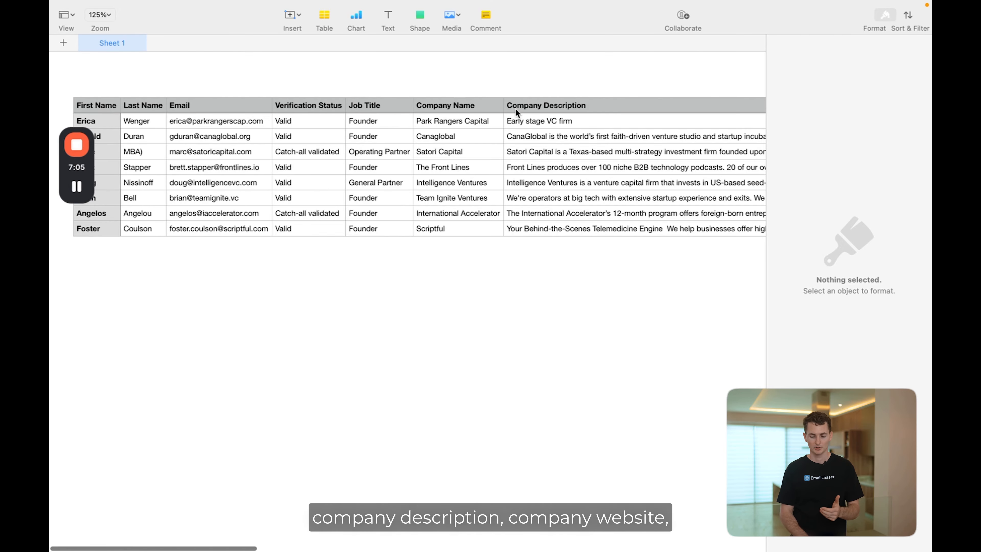
scroll(515, 110, "right", 10)
scroll(516, 110, "right", 15)
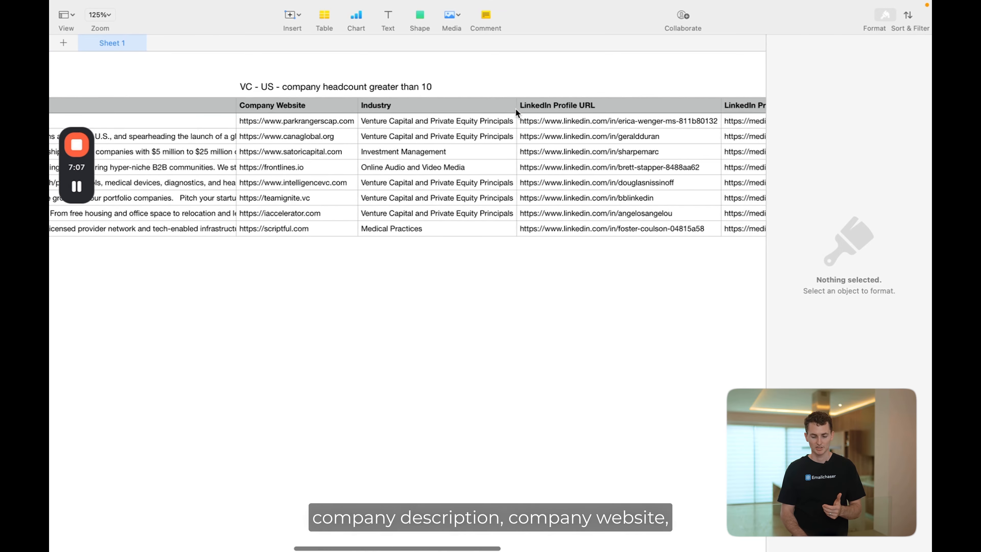
scroll(515, 110, "right", 15)
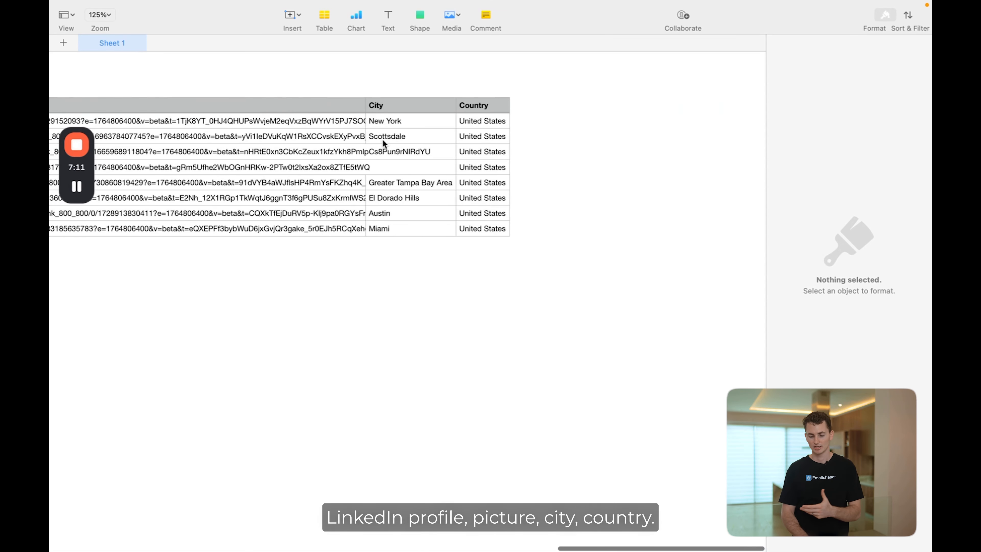
scroll(434, 167, "left", 20)
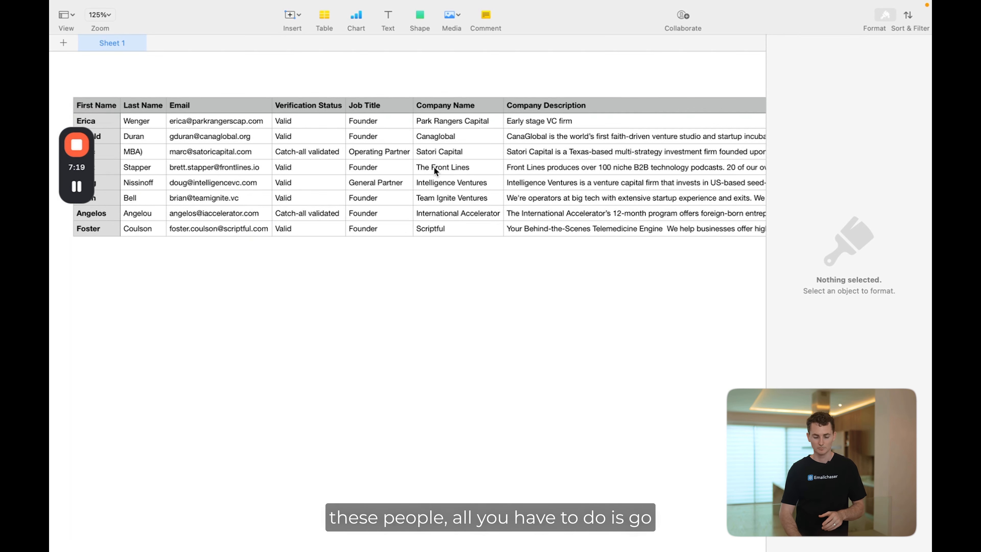
- Switch back to Emailchaser in Chrome and create a new campaign named "test"
mouse_move(630, 547)
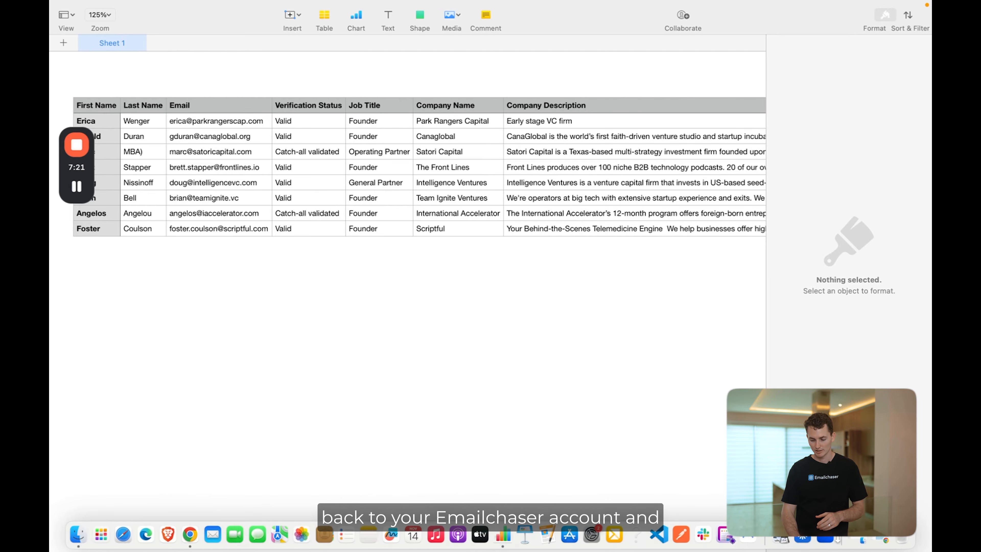
left_click(190, 534)
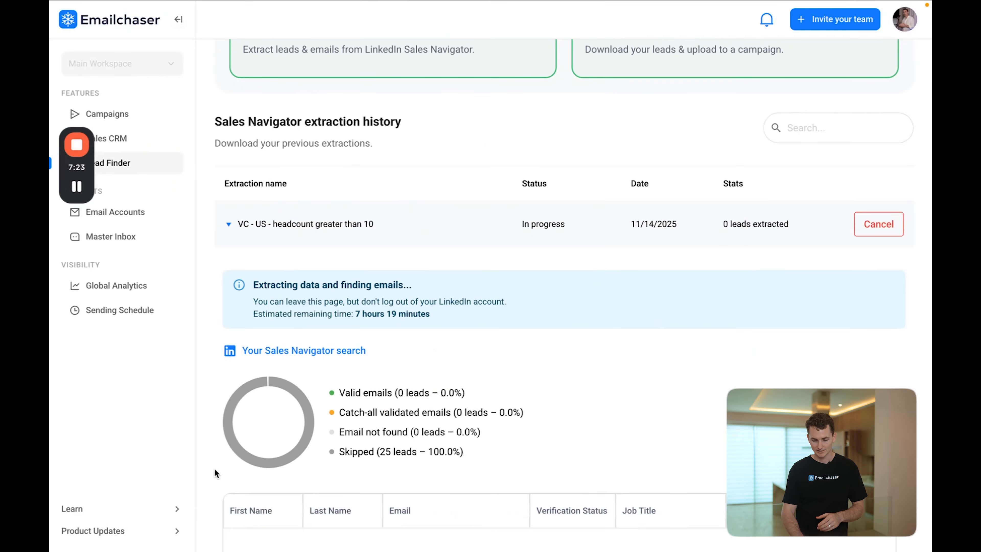
scroll(255, 191, "up", 5)
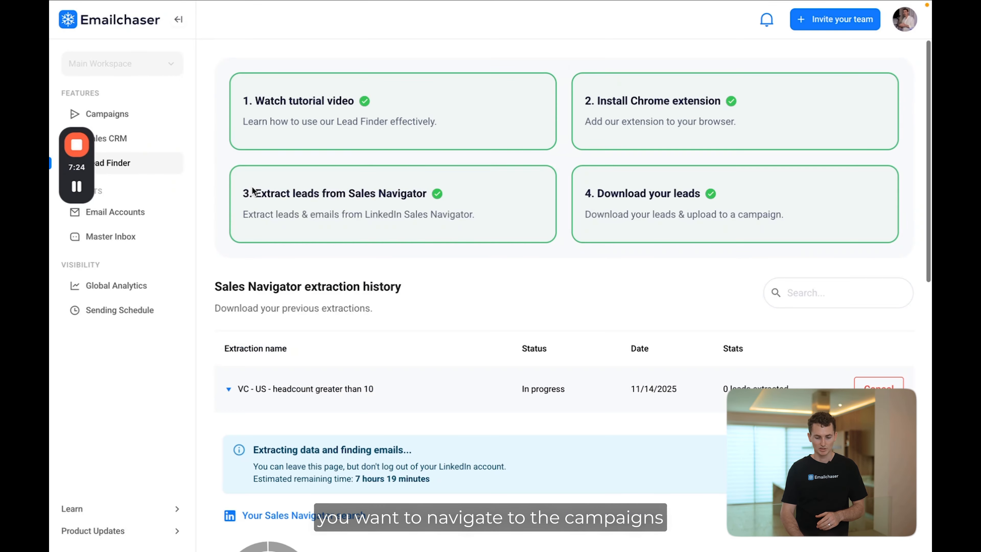
left_click(131, 114)
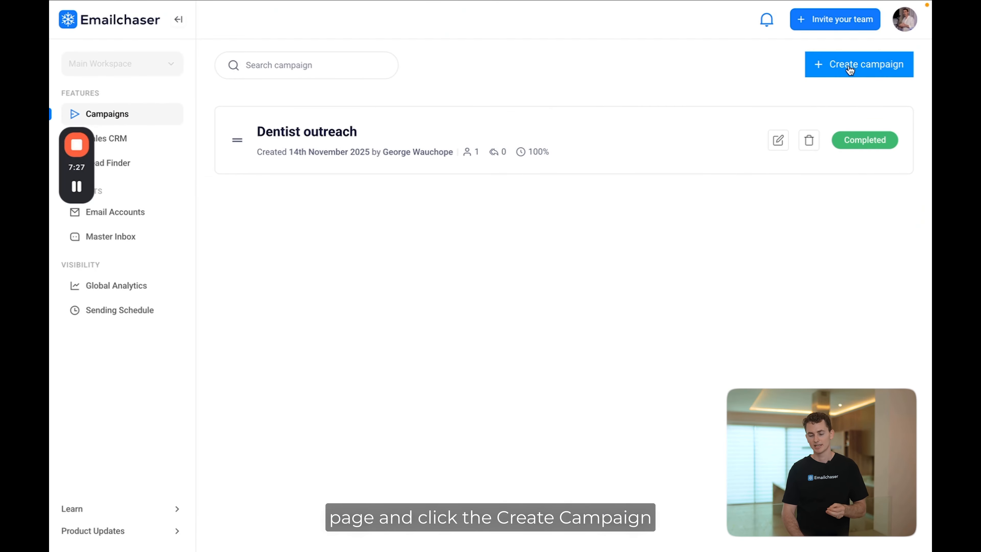
left_click(846, 64)
left_click(425, 118)
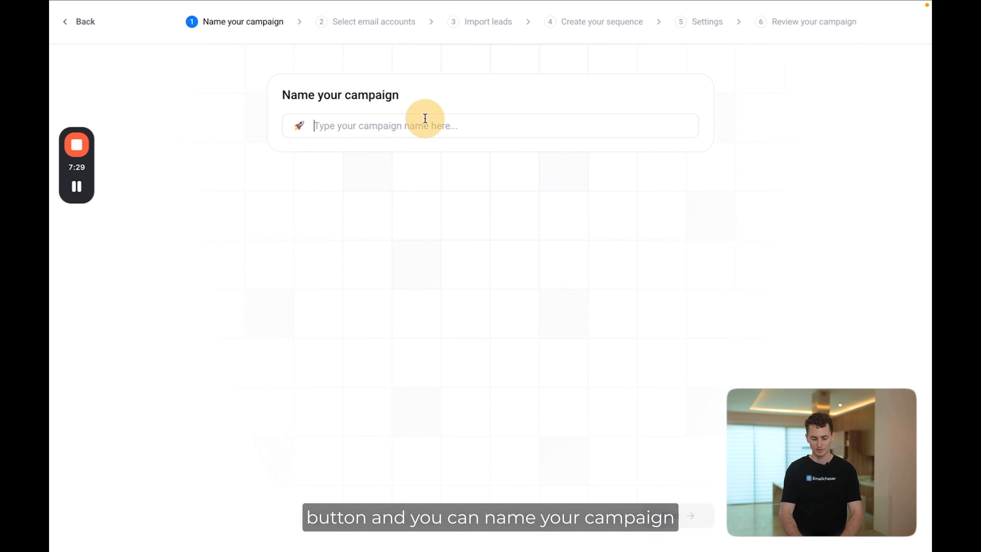
type("test")
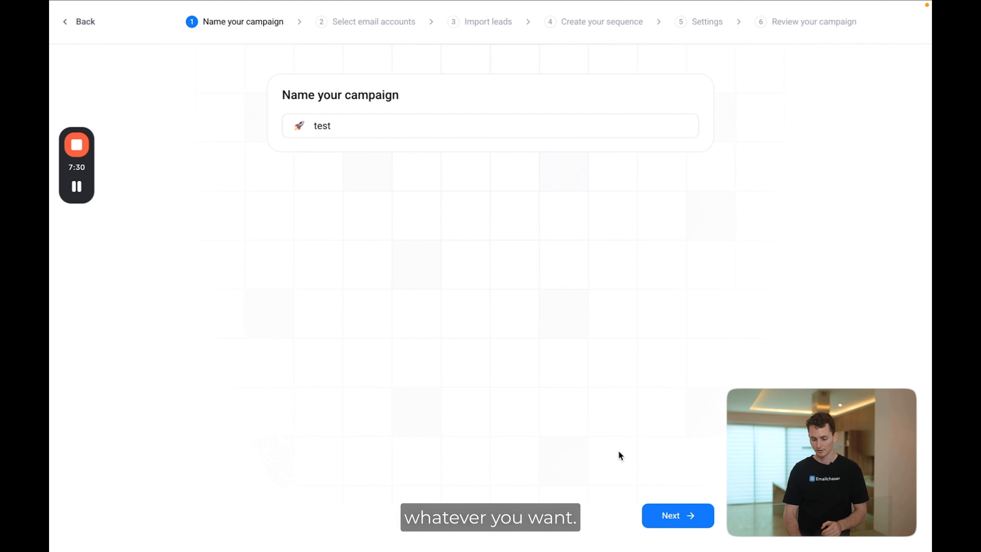
left_click(679, 514)
- Select all email accounts for the campaign and upload "VC - US - company headcount greater than 10.csv" as its leads
left_click(287, 164)
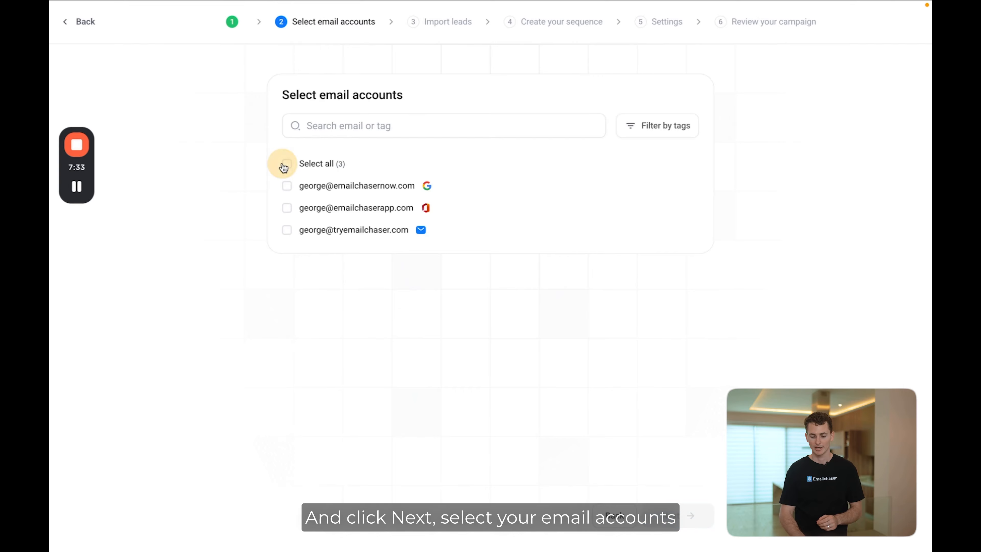
left_click(676, 515)
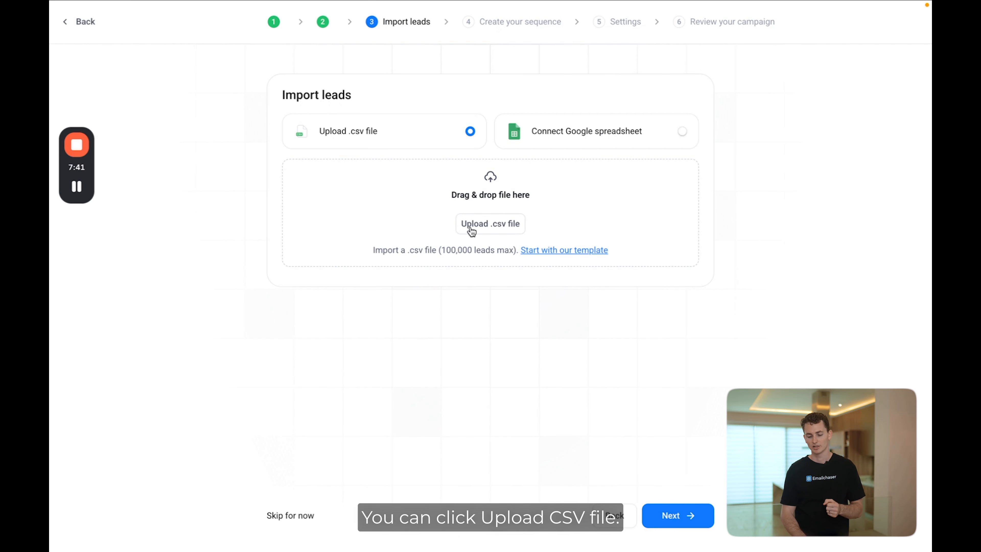
left_click(488, 228)
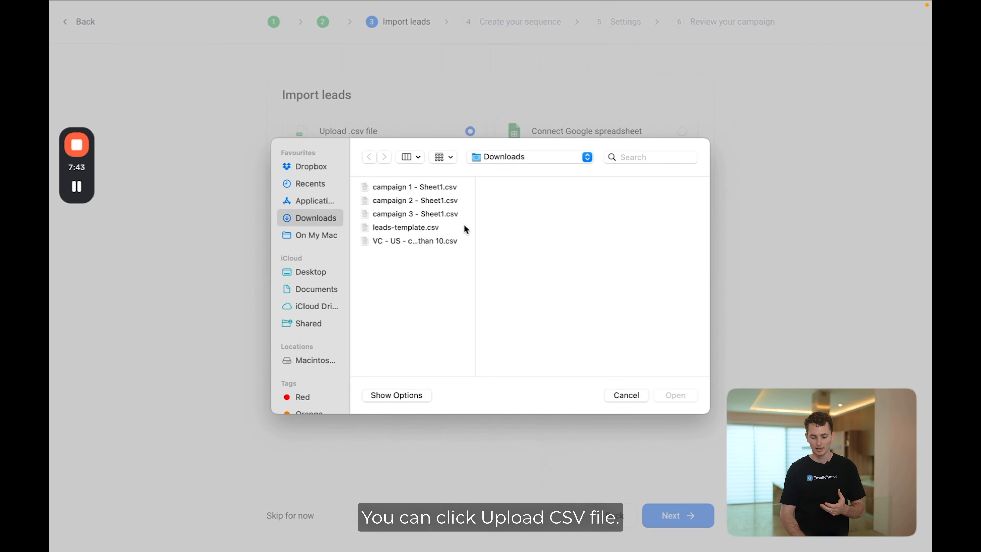
left_click(406, 241)
left_click(674, 395)
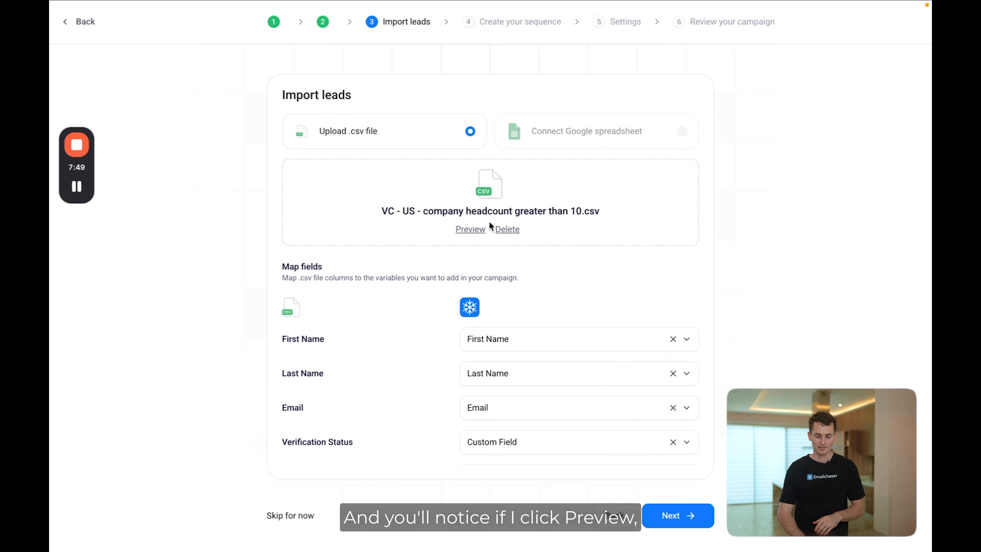
- Preview the uploaded leads, check the field mapping of all columns, and submit the lead import
left_click(474, 231)
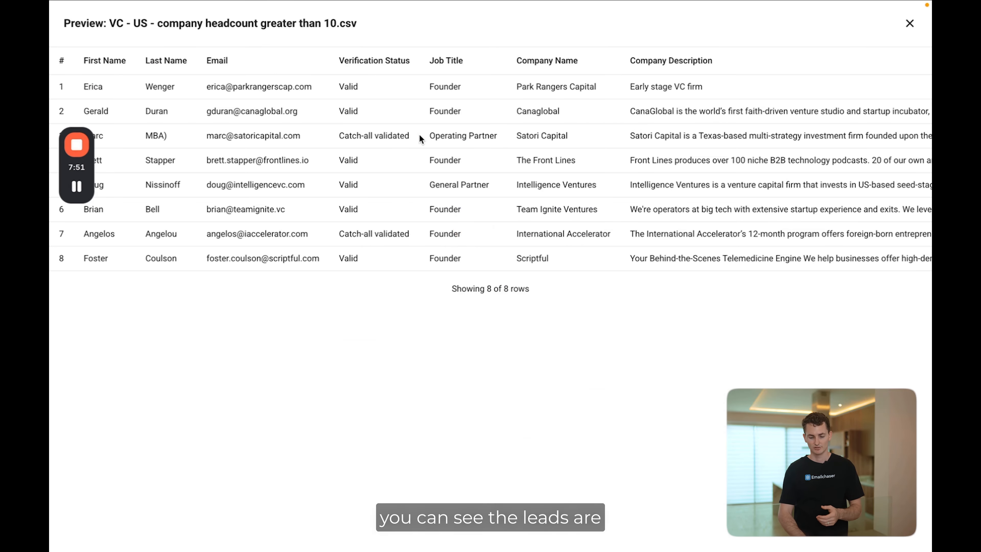
left_click(909, 24)
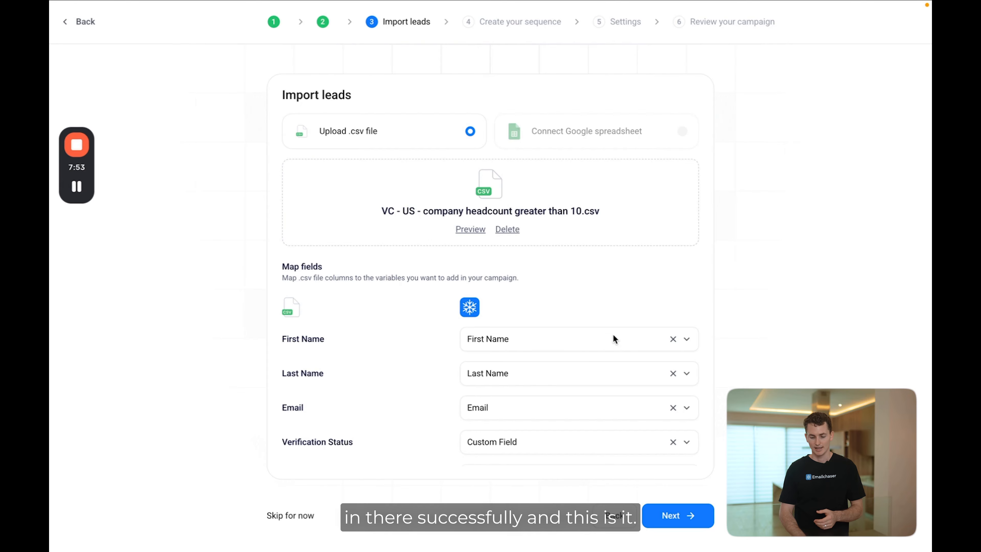
scroll(614, 339, "down", 5)
scroll(614, 339, "up", 5)
scroll(614, 339, "down", 5)
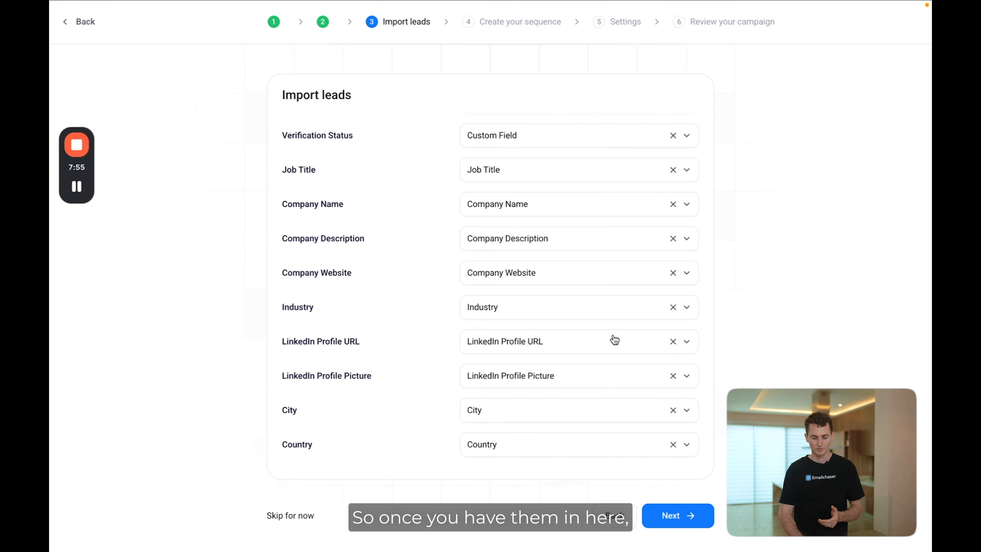
scroll(615, 340, "up", 5)
left_click(682, 516)
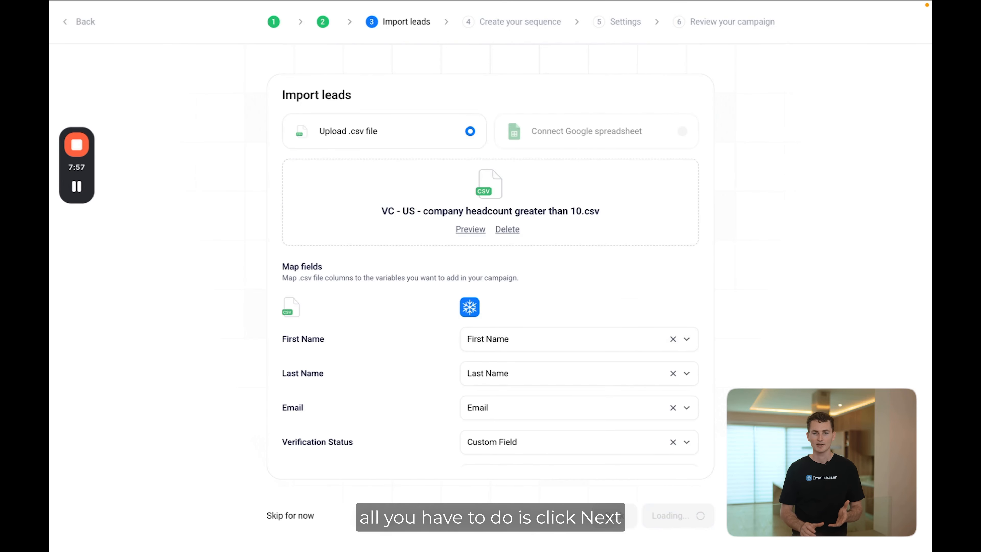